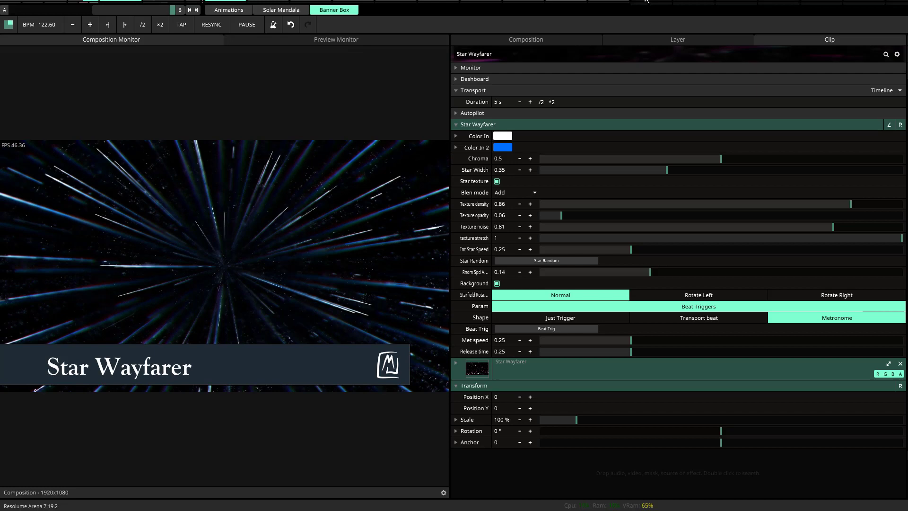
Step: Try the Transport beat and Just Trigger shapes, firing two test bursts of stars
left_click(566, 1)
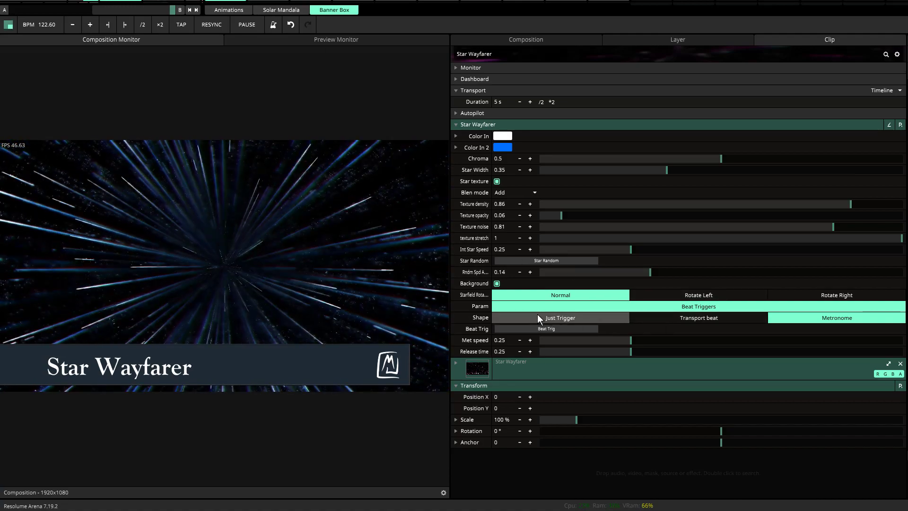
left_click(676, 317)
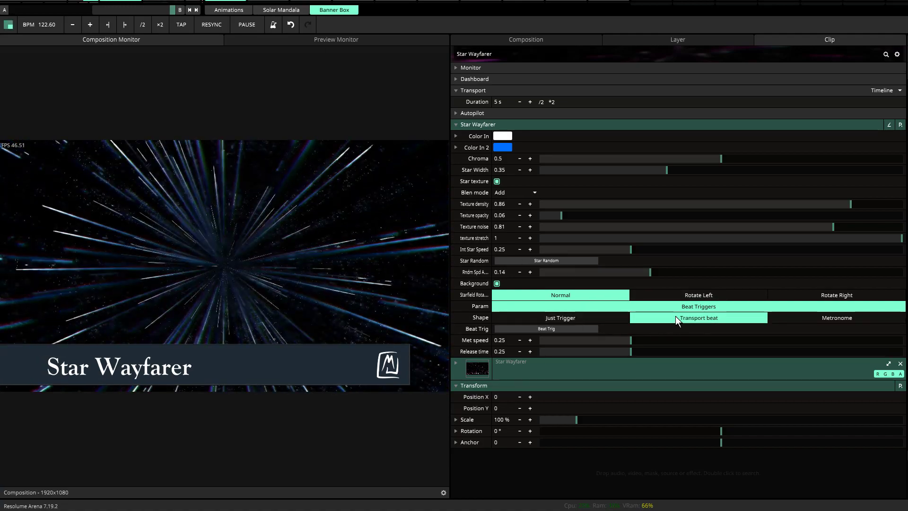
left_click(606, 320)
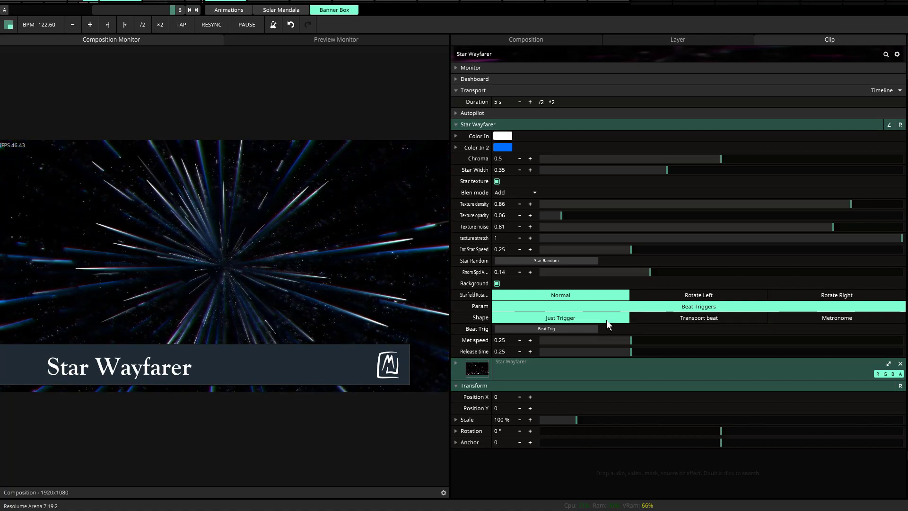
left_click(517, 329)
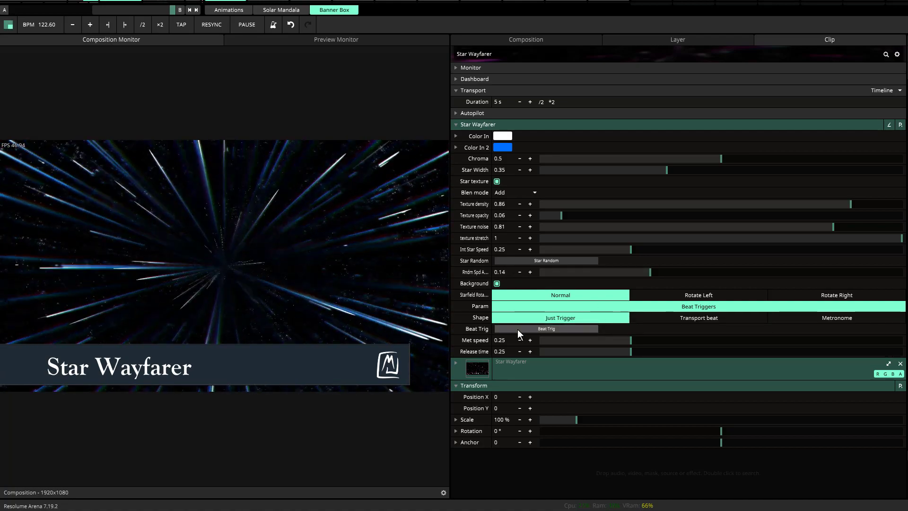
left_click(517, 329)
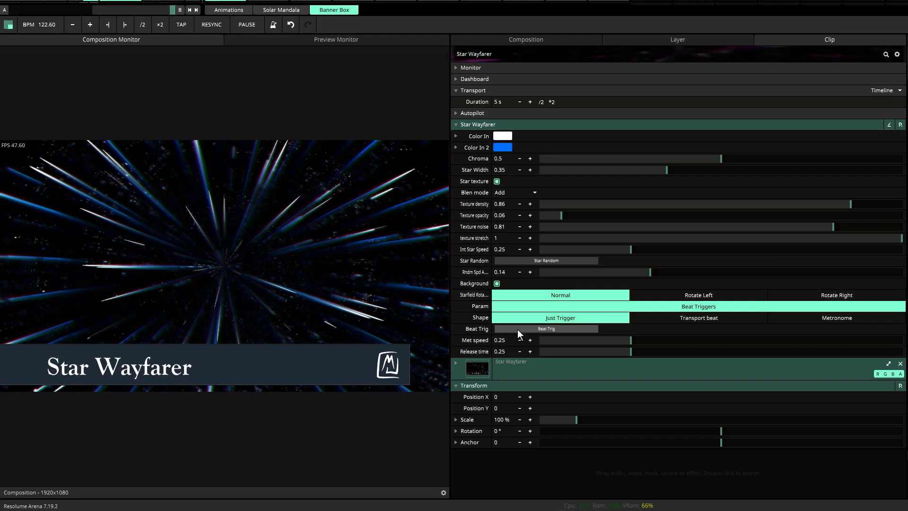
Step: Return bursts to Metronome timing with Met speed 0.09 and Release time 0
left_click(806, 317)
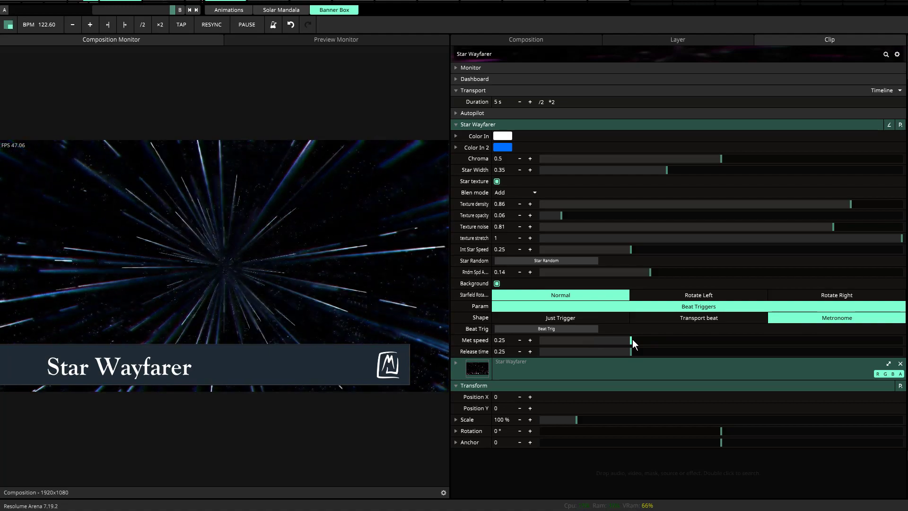
left_click_drag(631, 337, 573, 340)
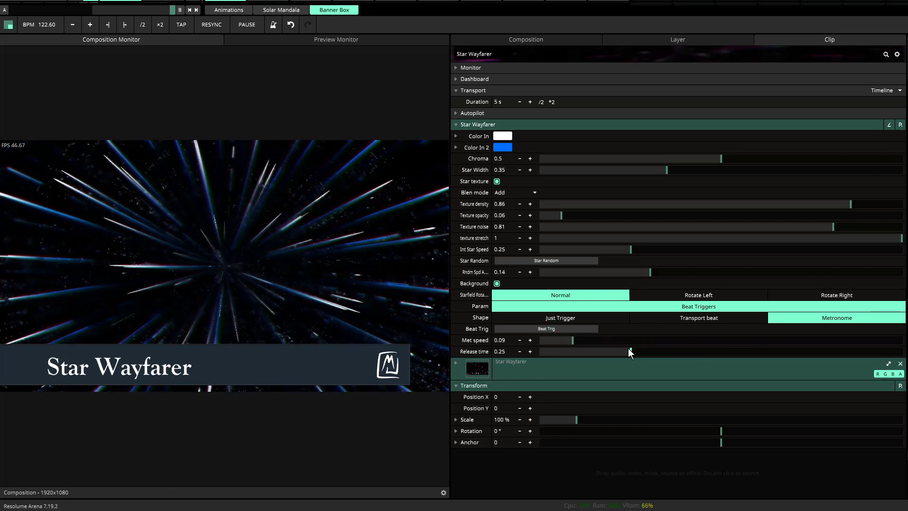
left_click_drag(629, 348, 512, 333)
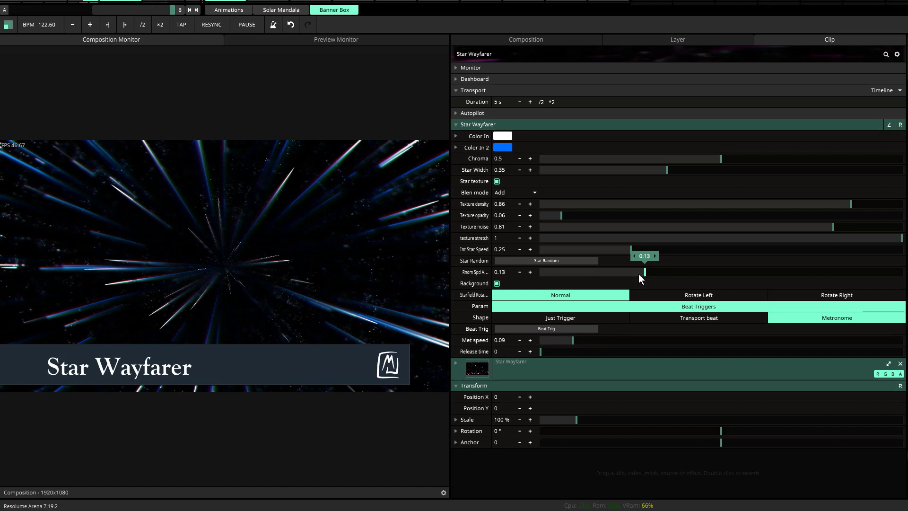
Step: Set random star speed to 0.04 and initial star speed to 0, preview a burst, and nudge release to 0.07
left_click_drag(538, 271, 554, 267)
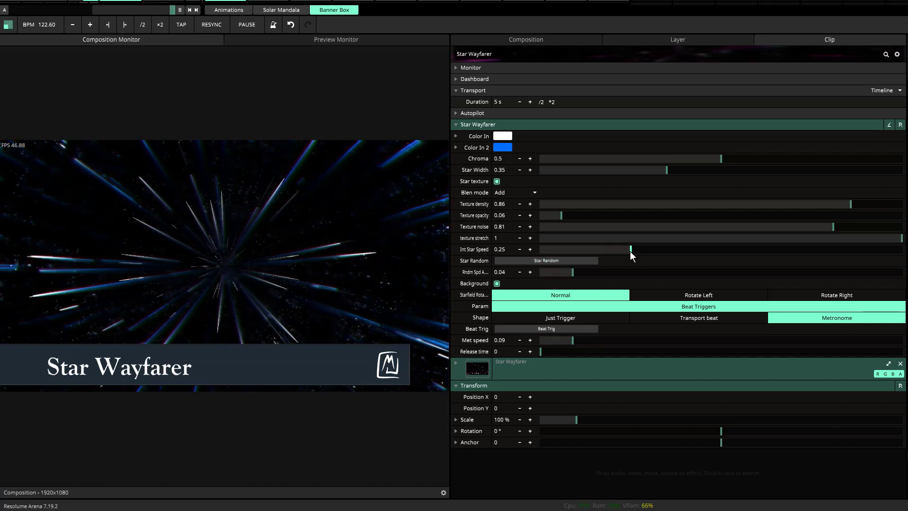
left_click_drag(631, 251, 558, 253)
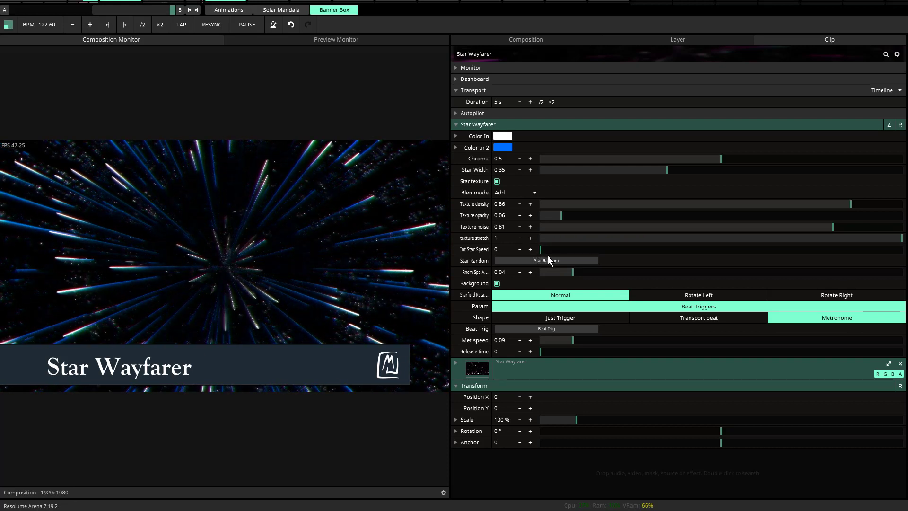
left_click(535, 329)
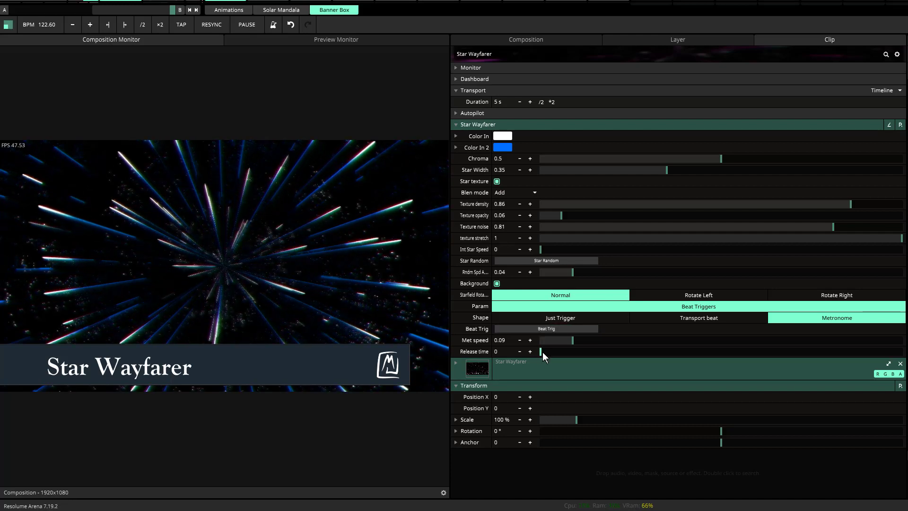
left_click_drag(538, 350, 565, 351)
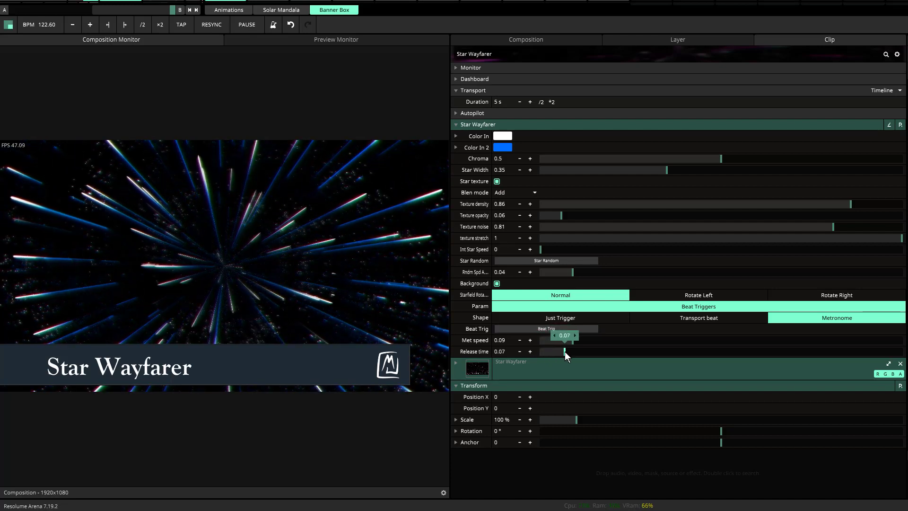
Step: Switch the shape to Just Trigger and lengthen Release time to 0.64, test-firing bursts
left_click(523, 320)
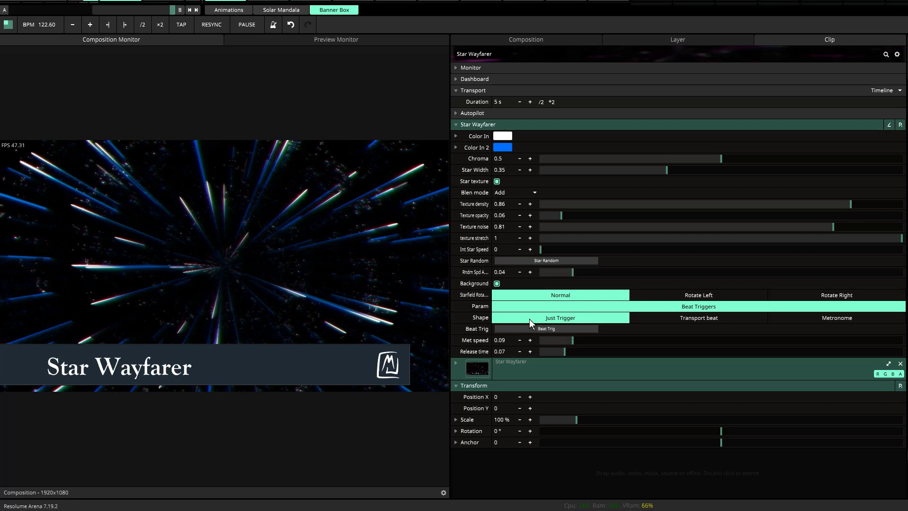
left_click(527, 326)
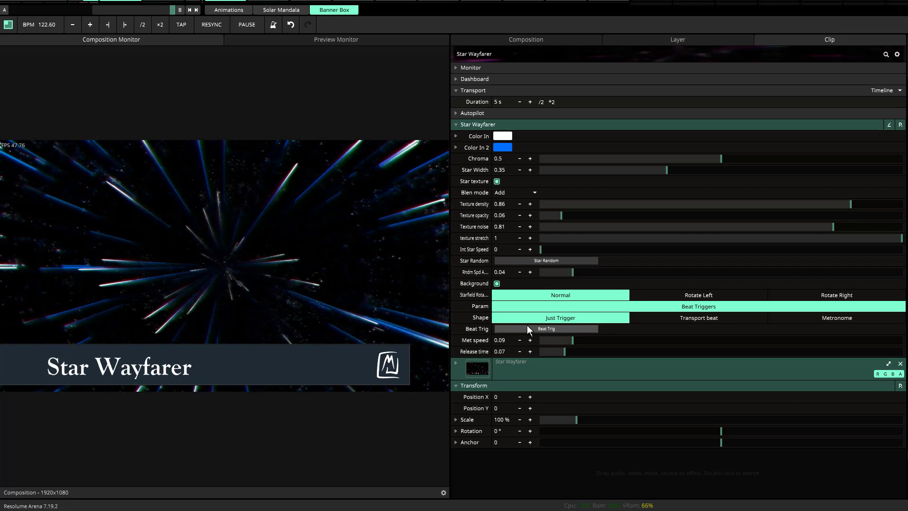
left_click(526, 325)
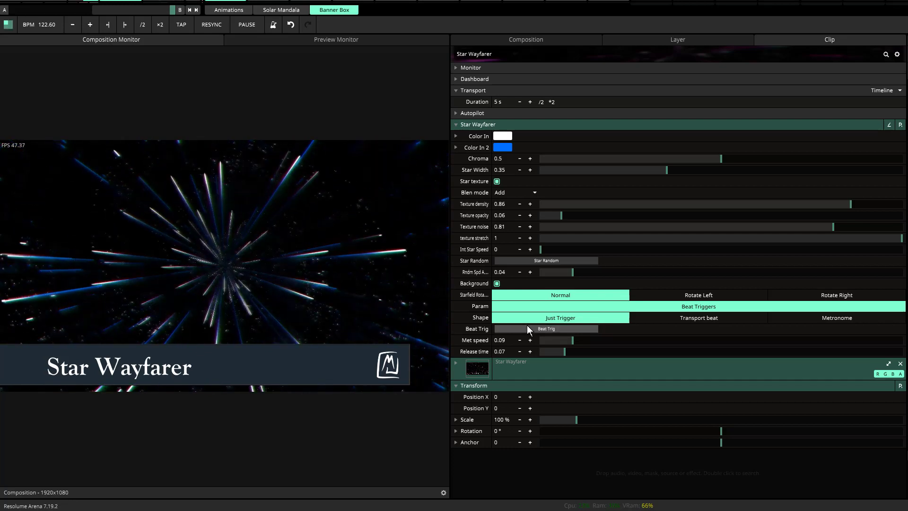
left_click_drag(567, 353, 773, 366)
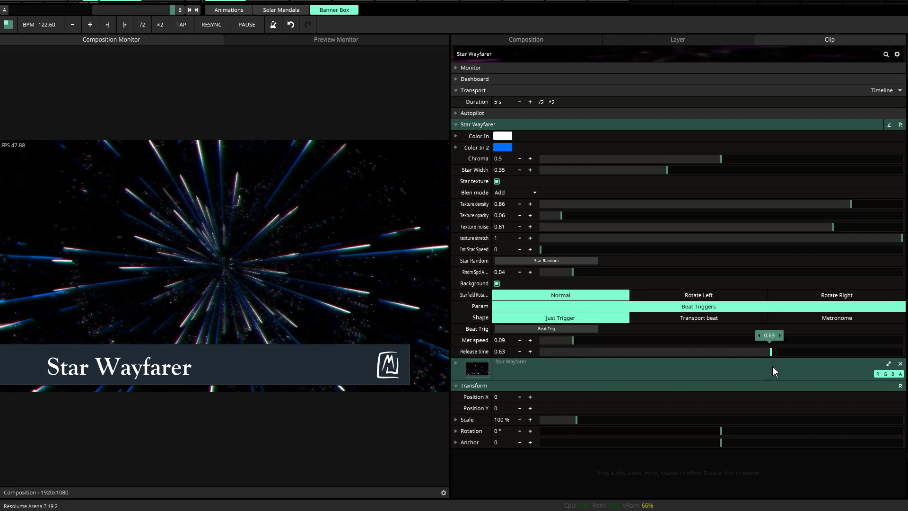
left_click(530, 328)
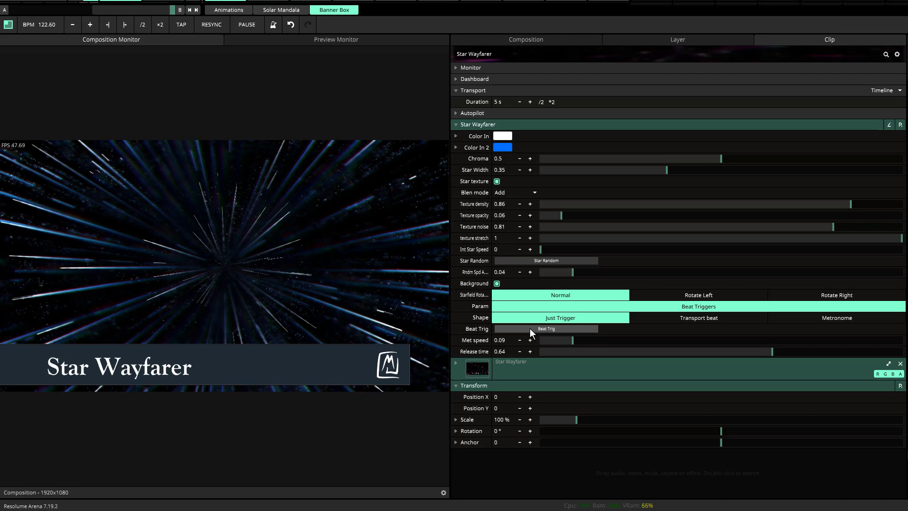
left_click(529, 328)
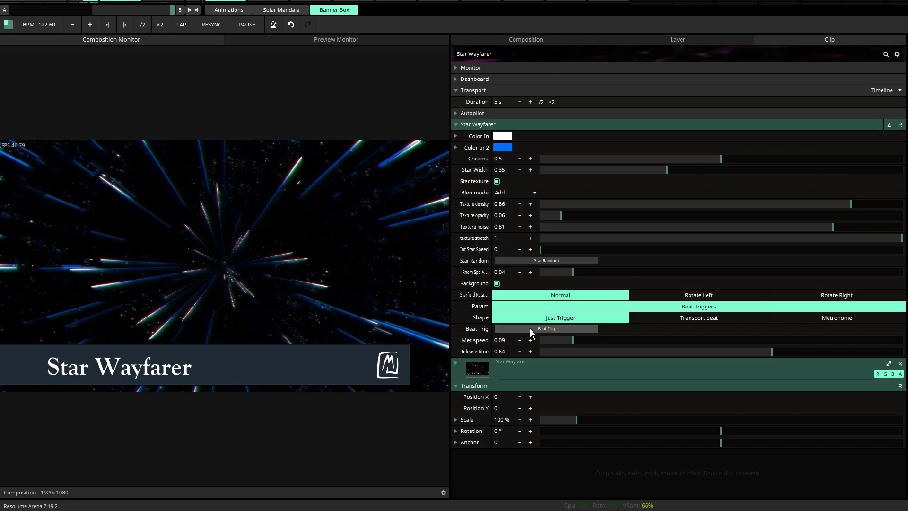
Step: Switch Starfield Rotation from Left to Right, with Chroma at 0.22 and Release time at 0.33
left_click(683, 296)
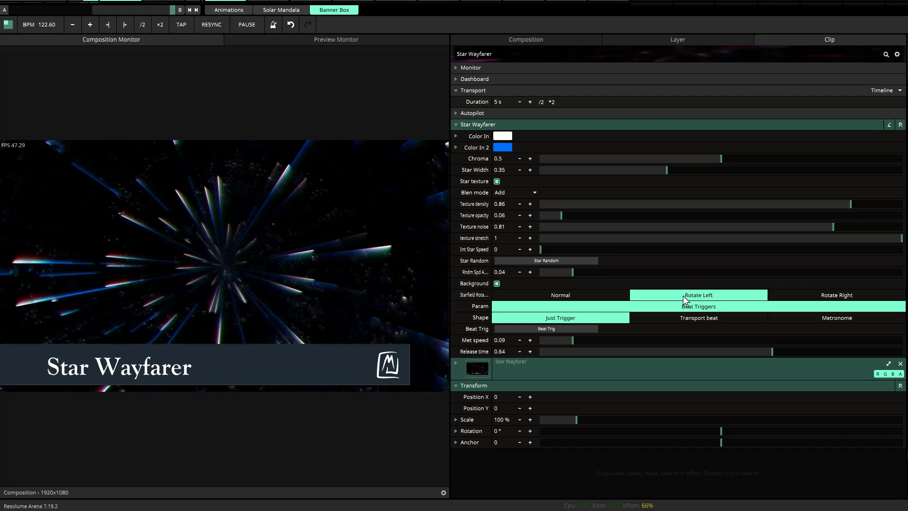
left_click(822, 296)
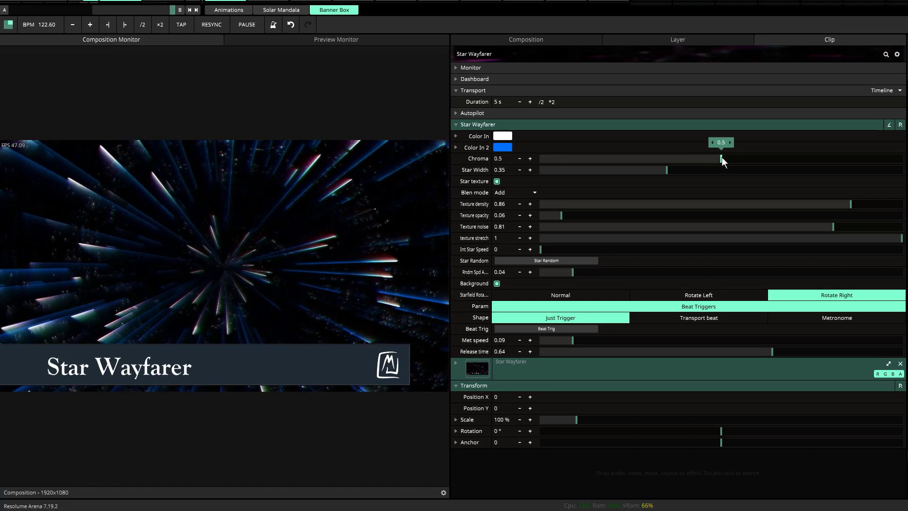
left_click_drag(722, 157, 907, 163)
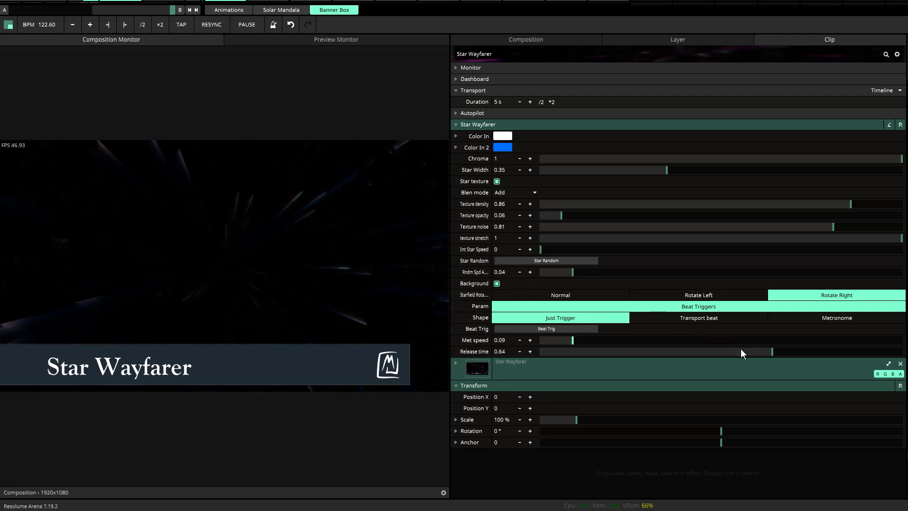
left_click_drag(795, 349, 657, 334)
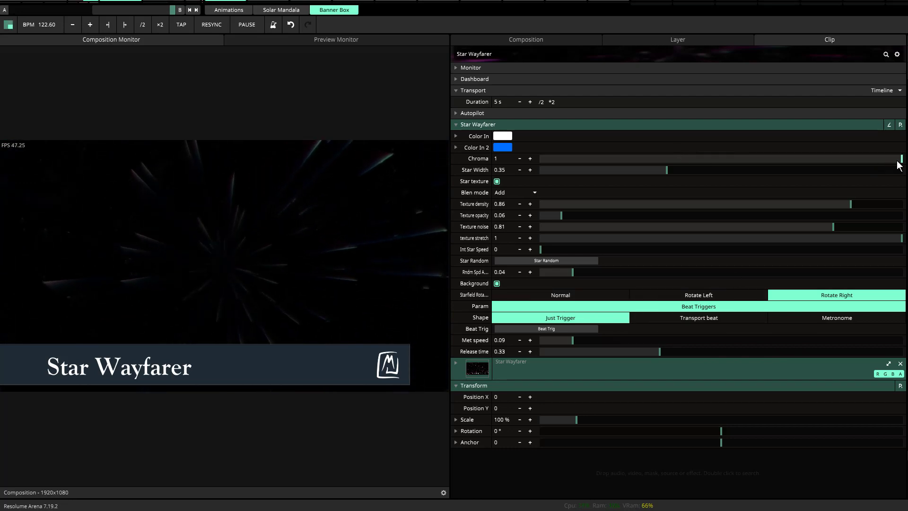
left_click_drag(900, 160, 814, 170)
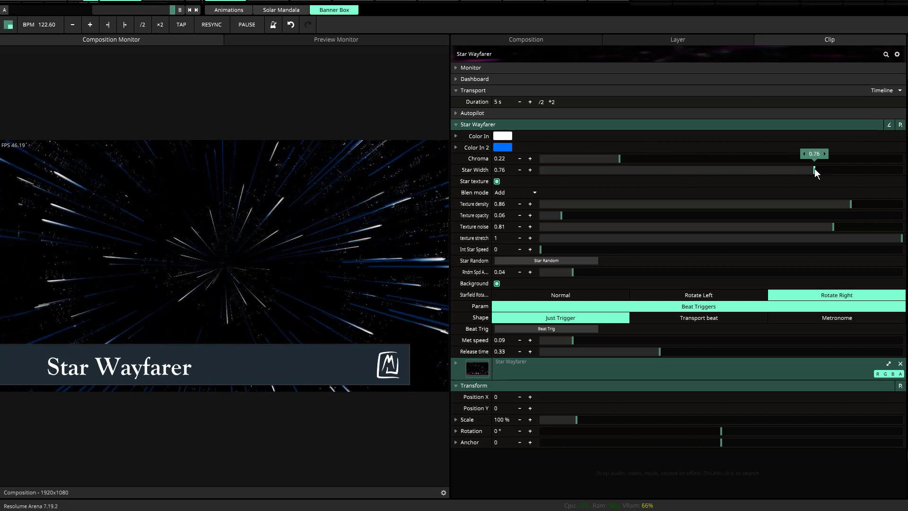
Step: Toggle the Star texture checkbox off, then back on
left_click(496, 181)
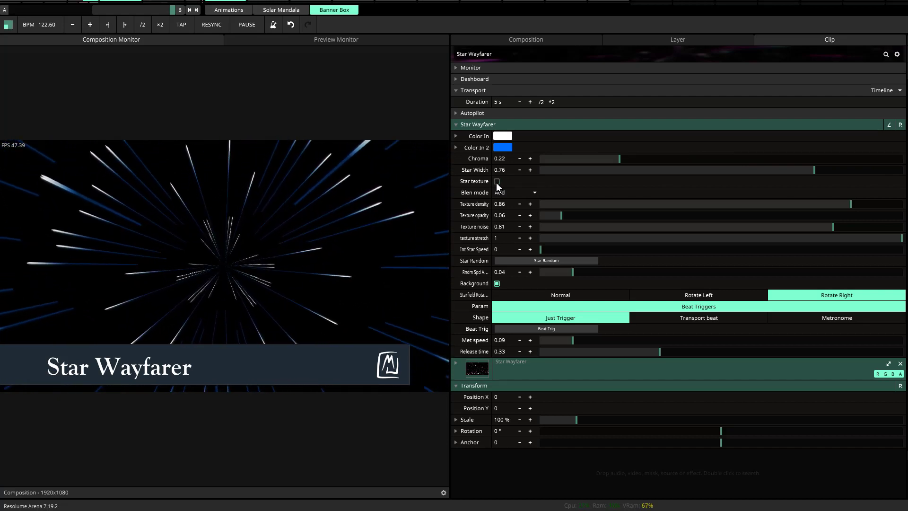
left_click(496, 182)
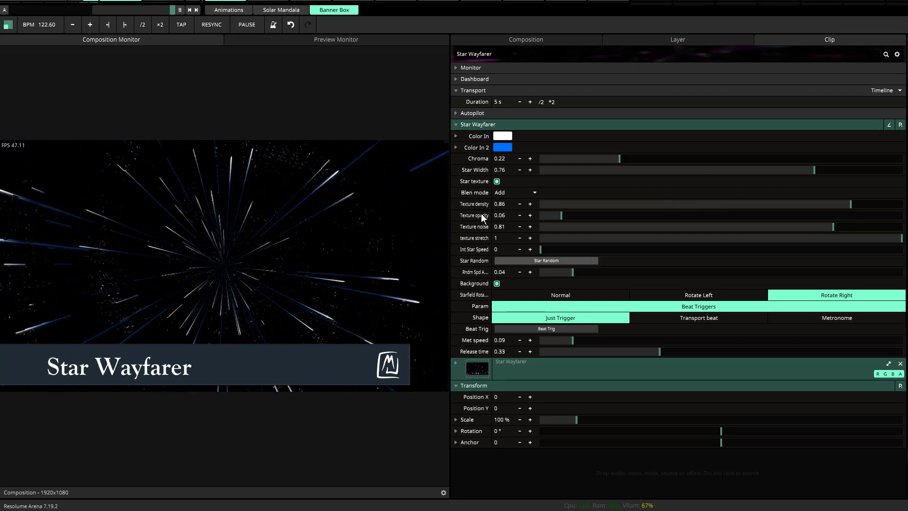
Step: Blend the texture with Exclusion mode after trying Difference, at texture density 0.48
left_click(529, 192)
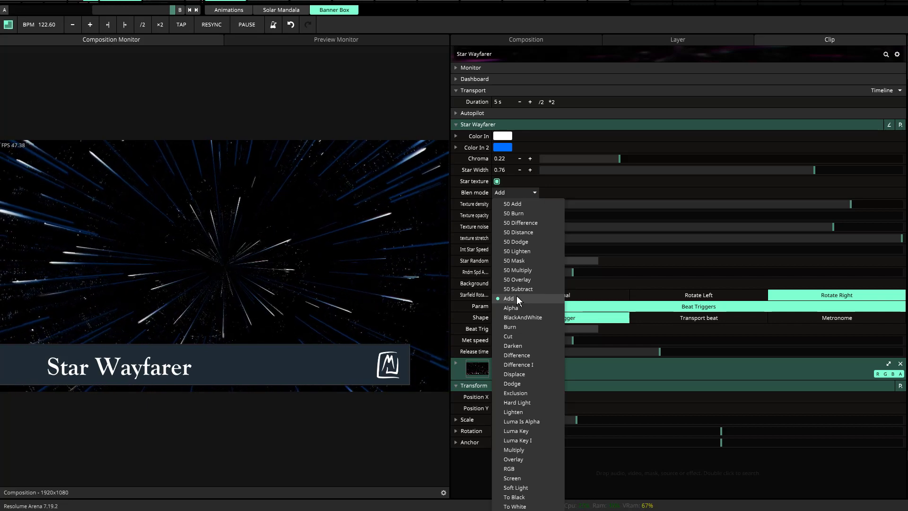
left_click(528, 359)
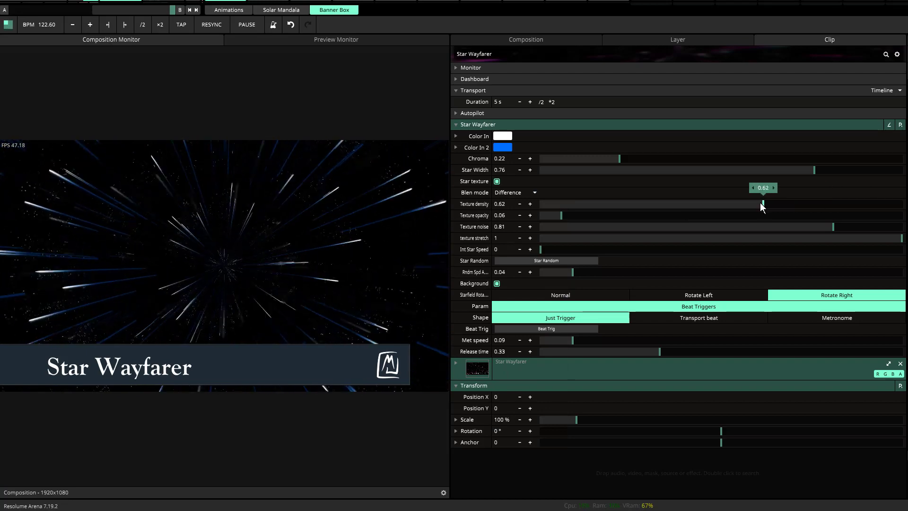
left_click_drag(761, 202, 756, 203)
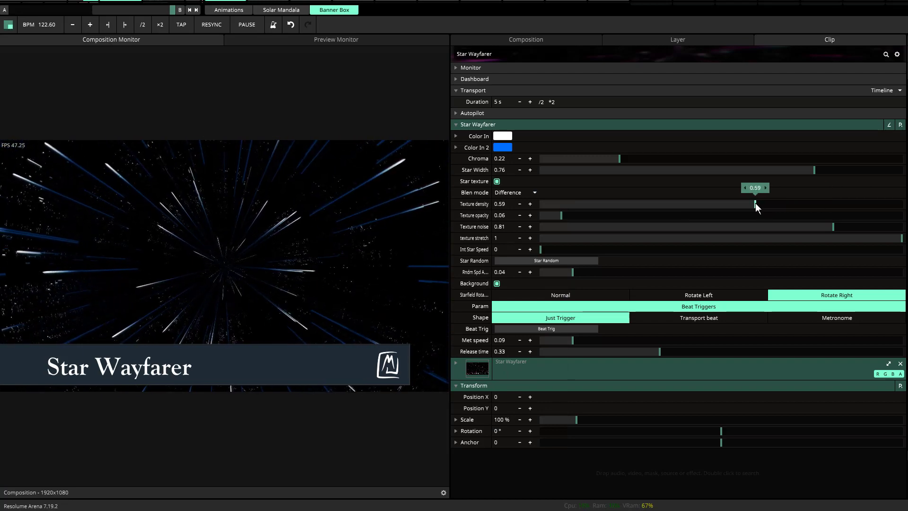
left_click(525, 192)
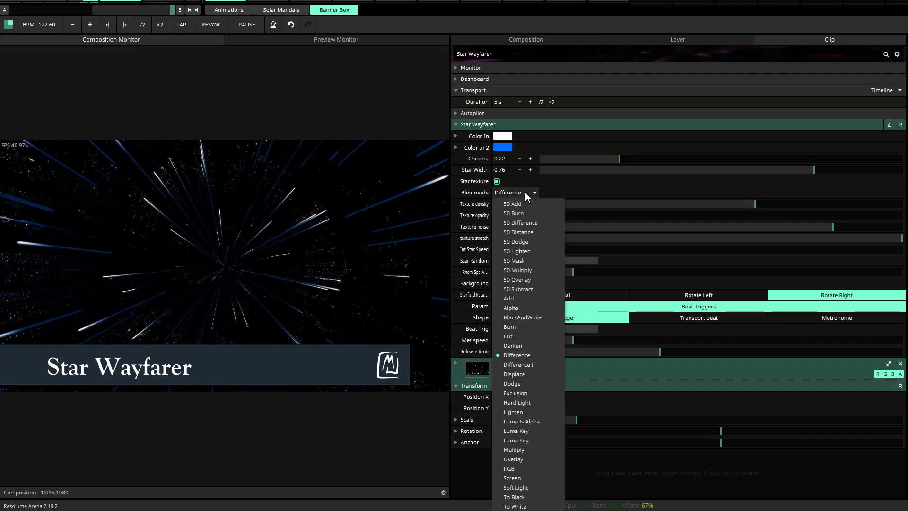
left_click(533, 392)
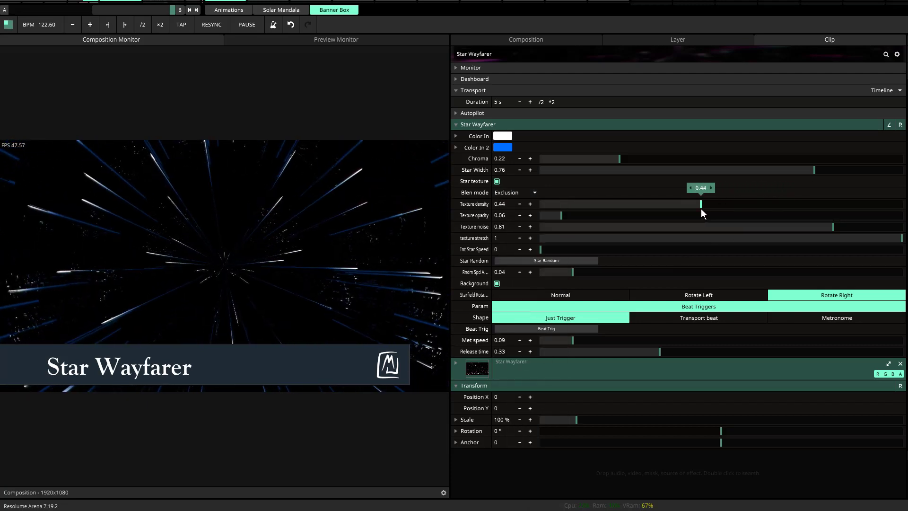
left_click_drag(701, 209, 714, 208)
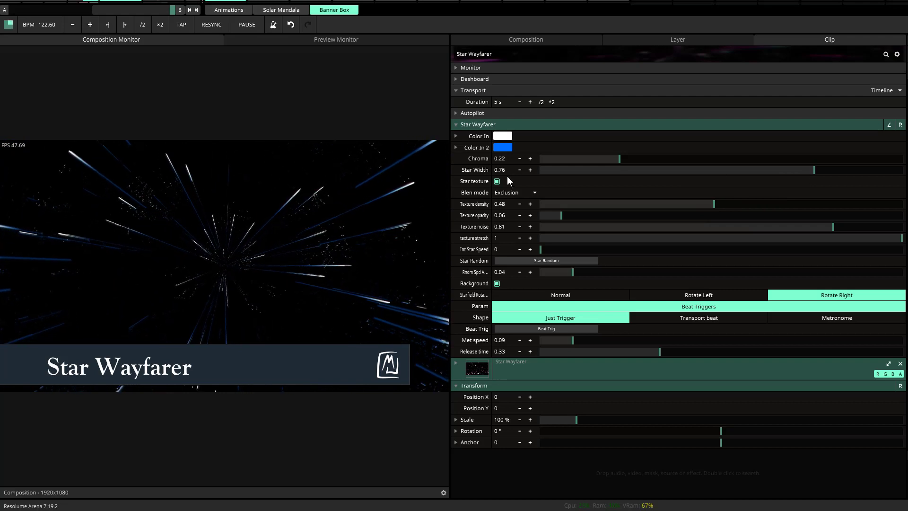
mouse_move(620, 161)
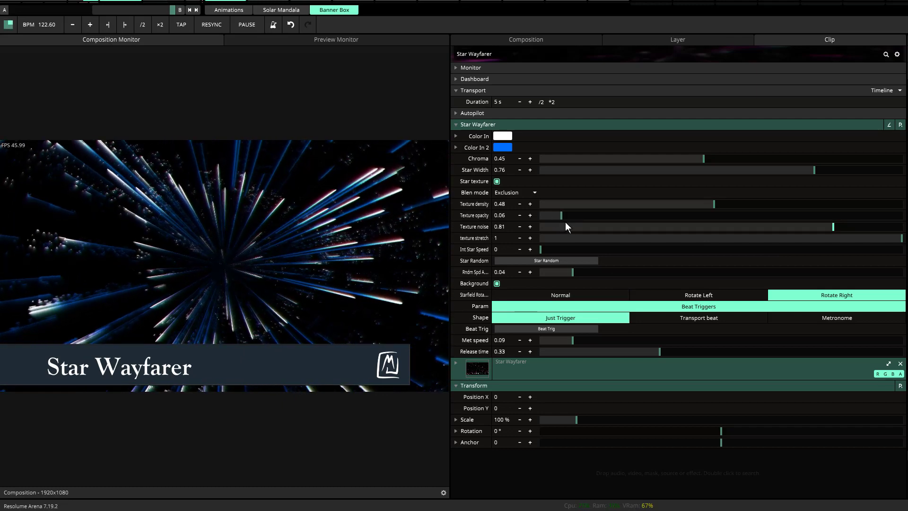
Step: Switch the texture blend to BlackAndWhite, with texture density 0.54 and opacity 0.14
left_click(502, 191)
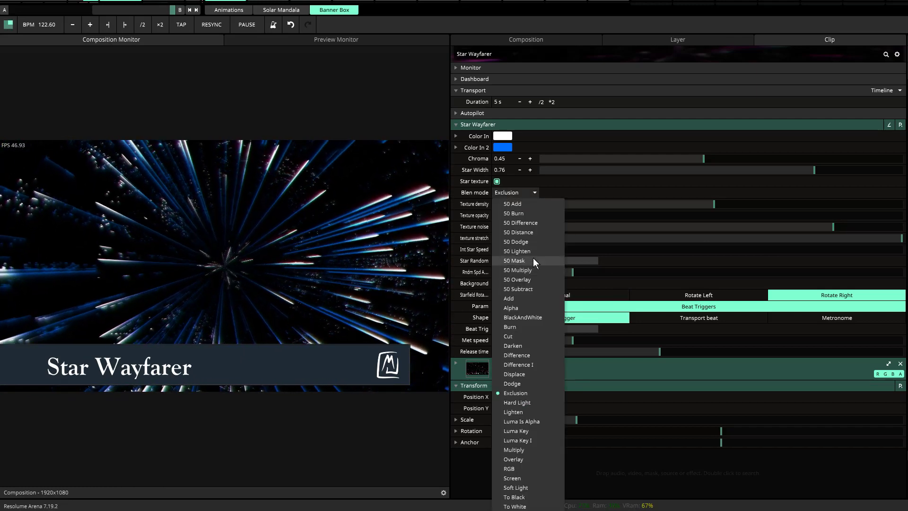
left_click(527, 316)
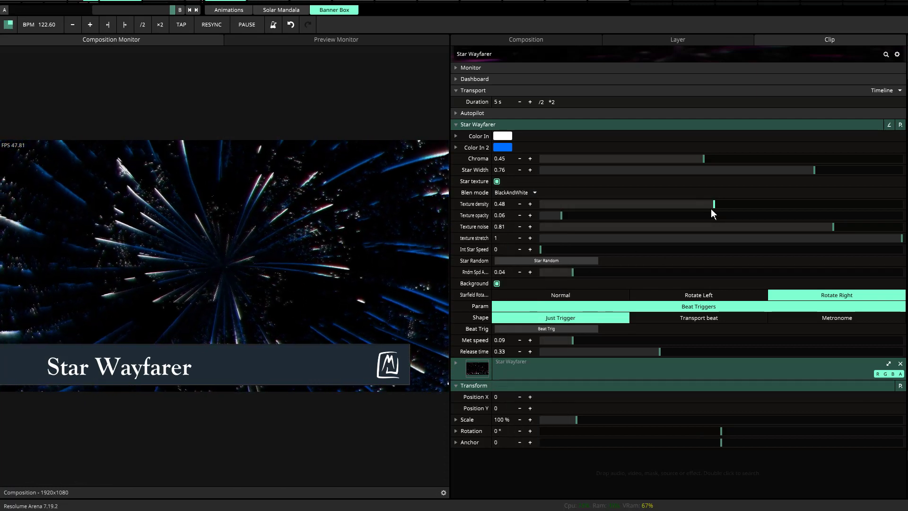
left_click_drag(711, 209, 735, 201)
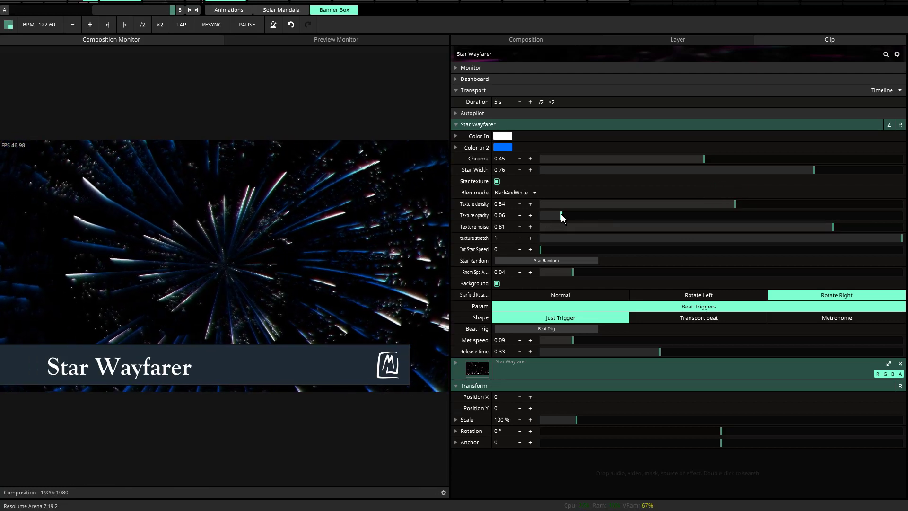
left_click_drag(561, 216, 591, 216)
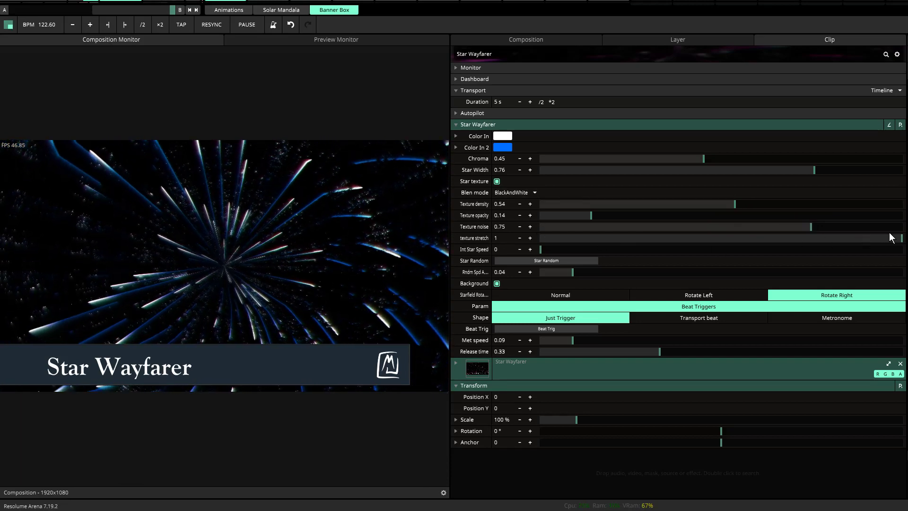
Step: Drop texture stretch to 0 and initial star speed to 0.08, keeping Just Trigger after trying Transport beat
left_click_drag(890, 235, 248, 249)
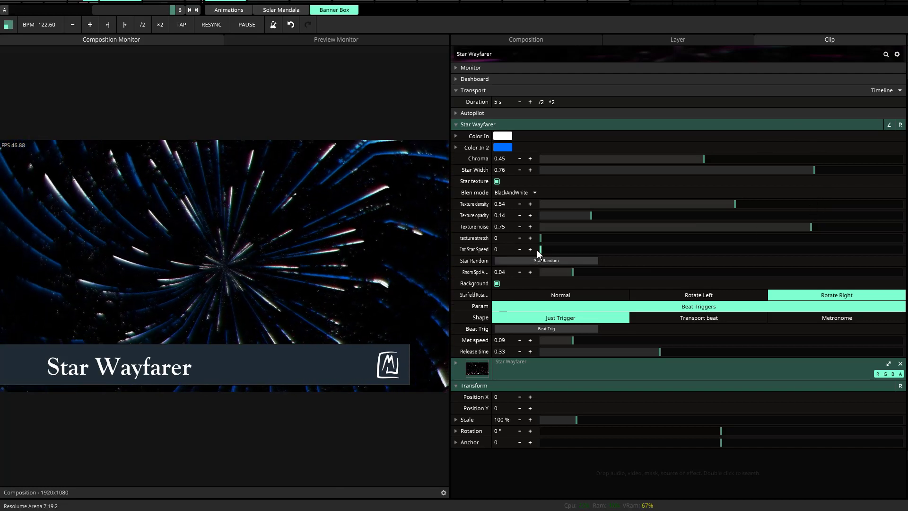
left_click_drag(541, 251, 583, 249)
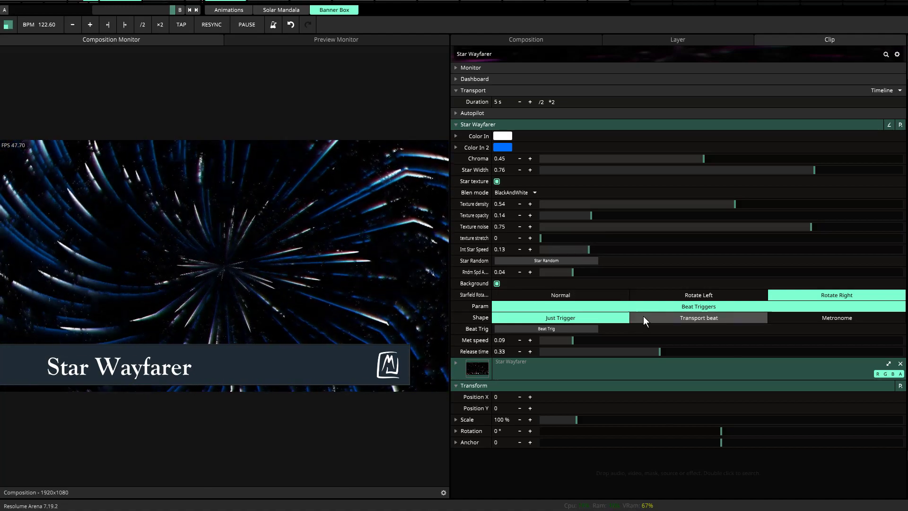
left_click(657, 316)
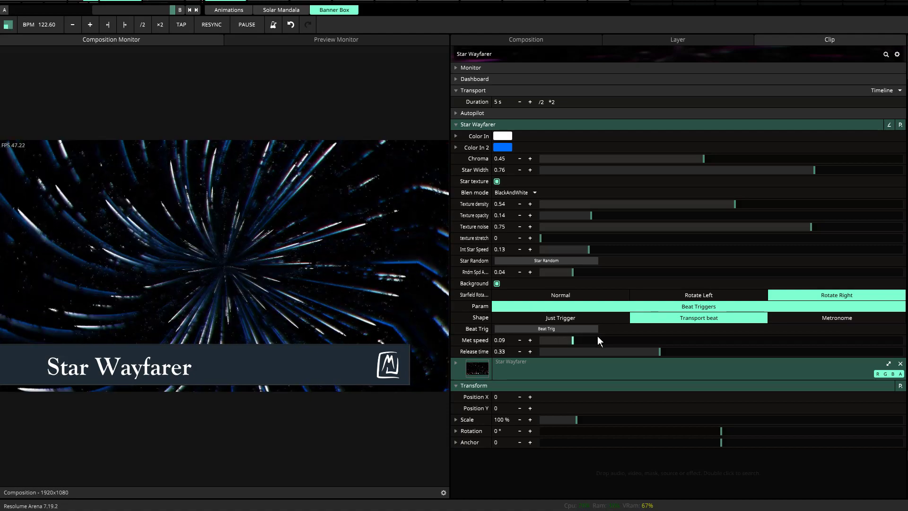
left_click(553, 317)
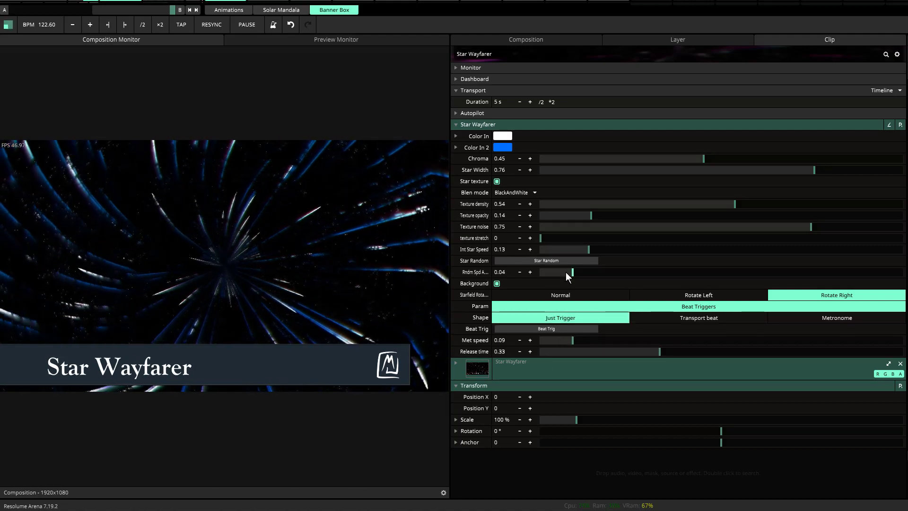
left_click_drag(584, 249, 570, 249)
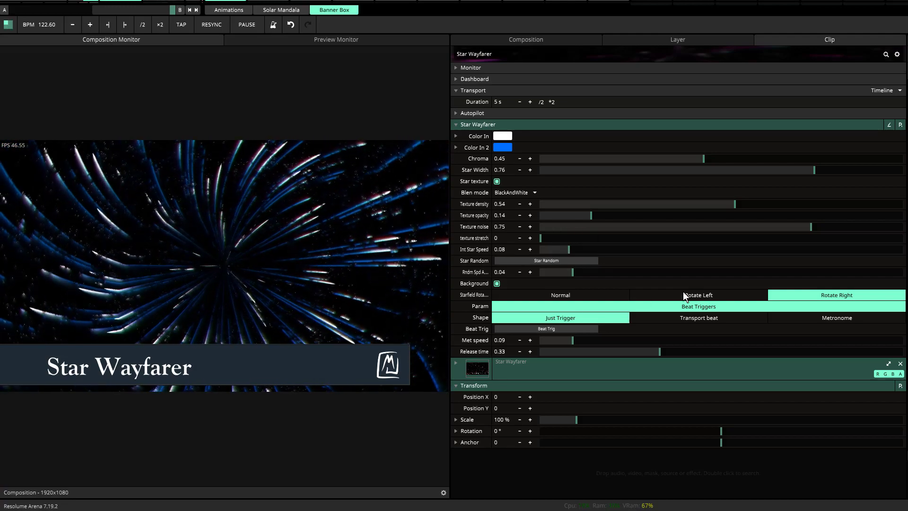
Step: Raise Rndm Spd to 0.37 and reshuffle with Star Random, then lower it to 0.11 and reshuffle again
left_click(578, 259)
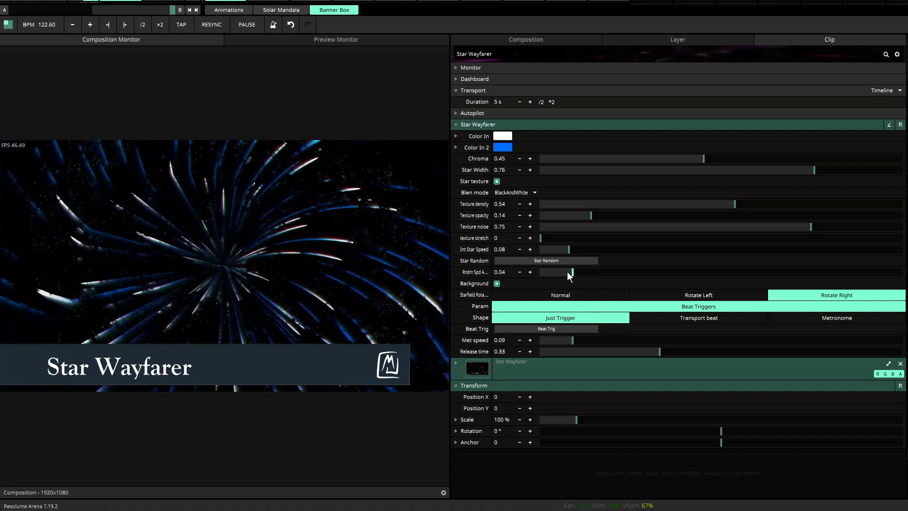
left_click_drag(572, 273, 838, 273)
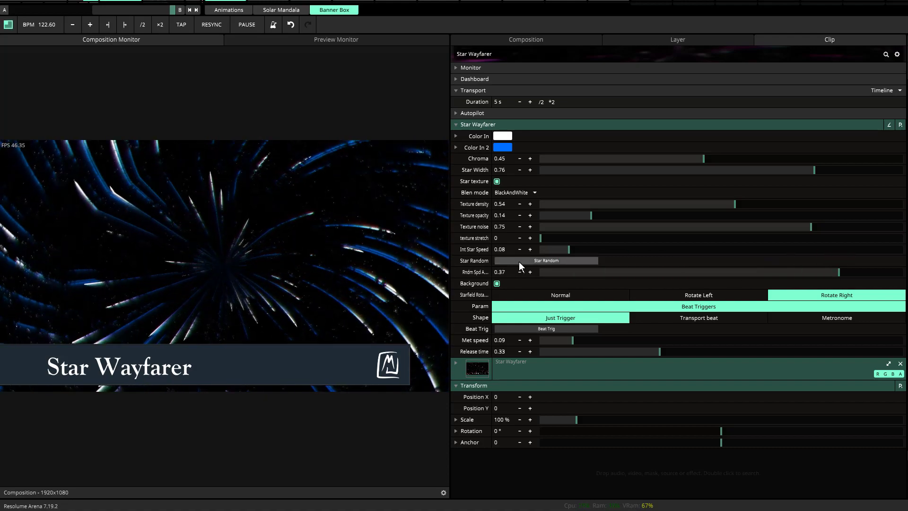
left_click(532, 259)
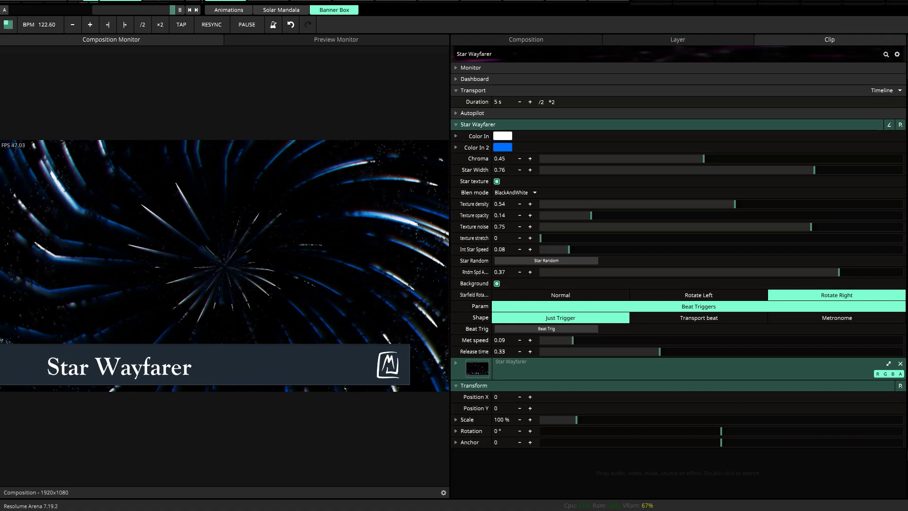
left_click(520, 260)
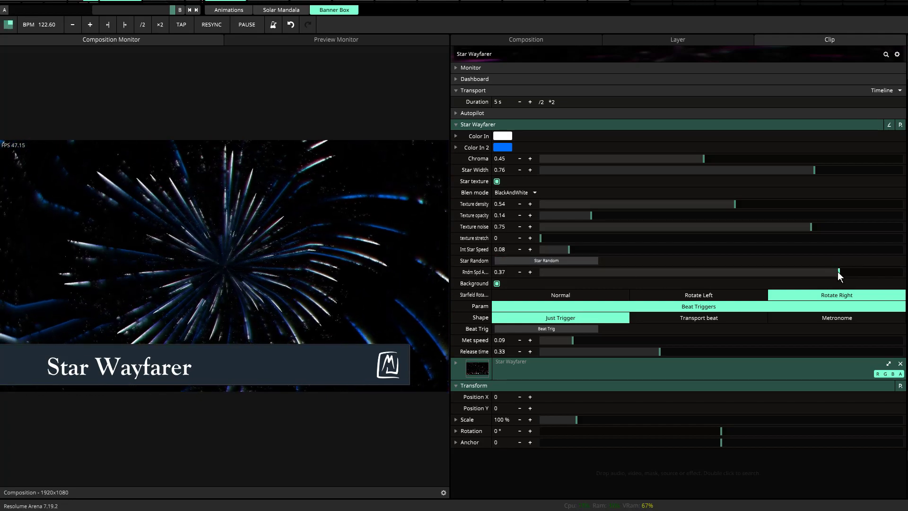
left_click_drag(838, 272, 628, 296)
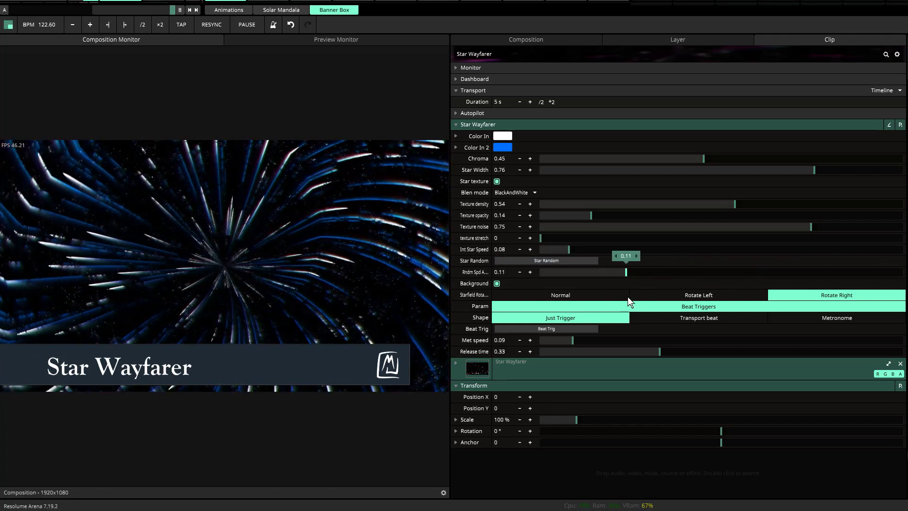
left_click(520, 260)
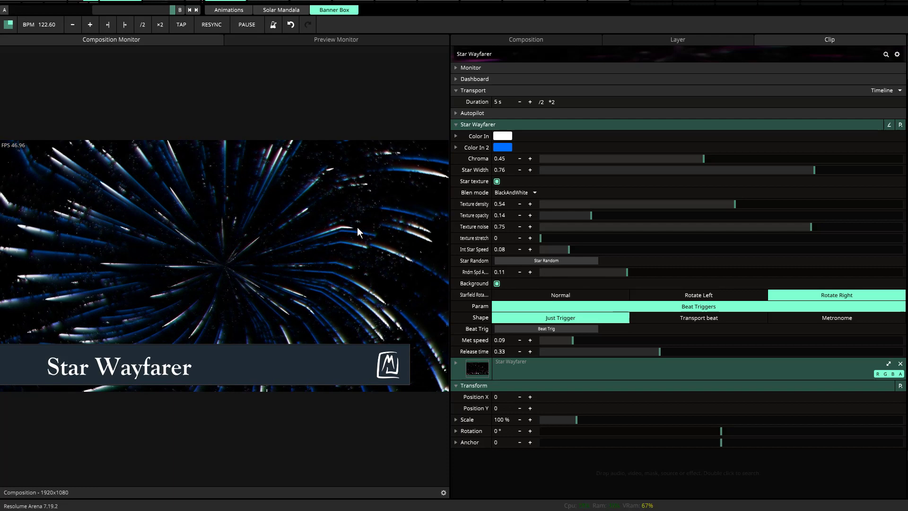